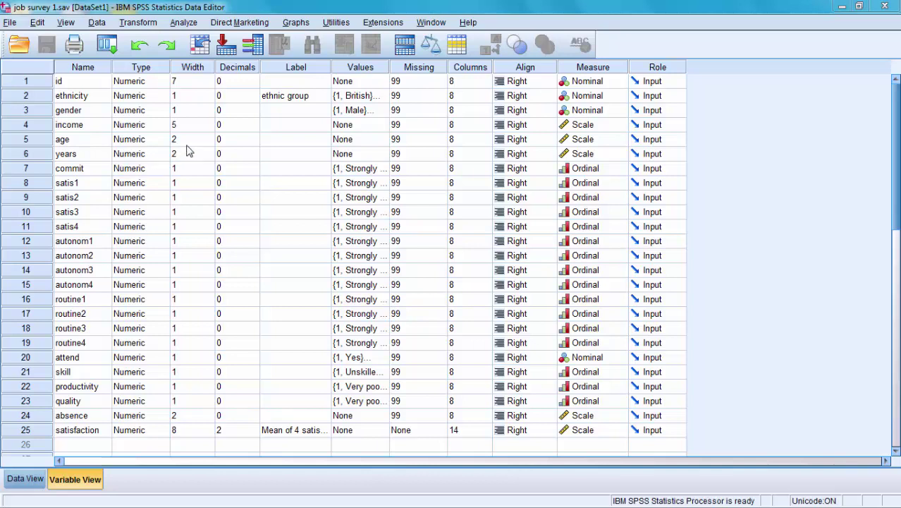
Queue ethnic group and gender in a Frequencies analysis and bring up its Charts options.
{"action": "left_click", "coordinate": [185, 22]}
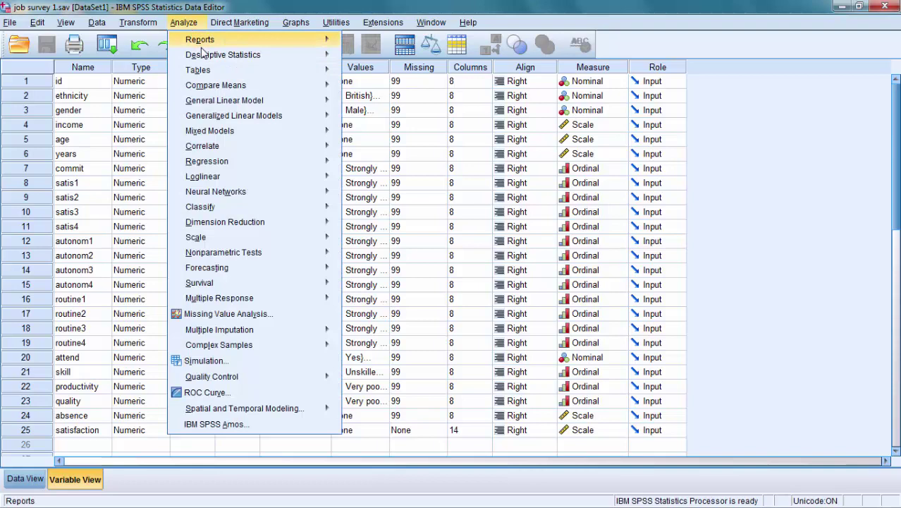
{"action": "mouse_move", "coordinate": [203, 57]}
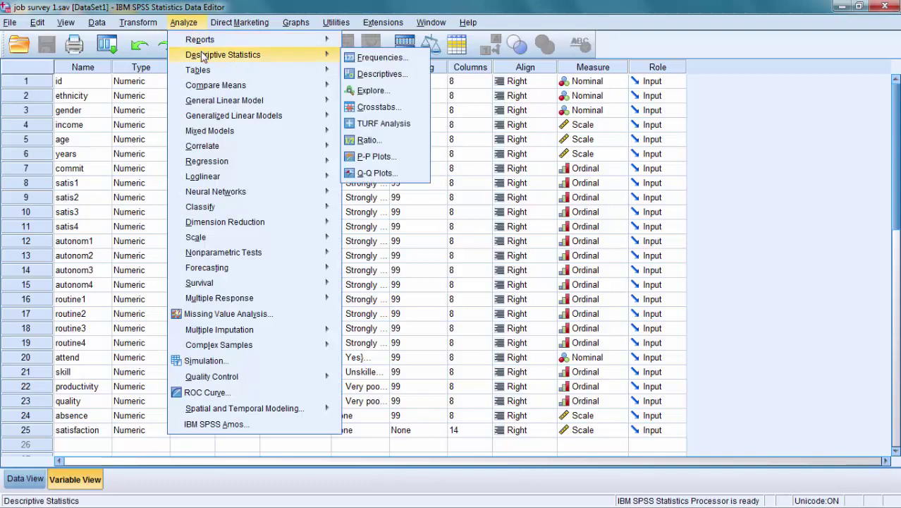
{"action": "left_click", "coordinate": [372, 59]}
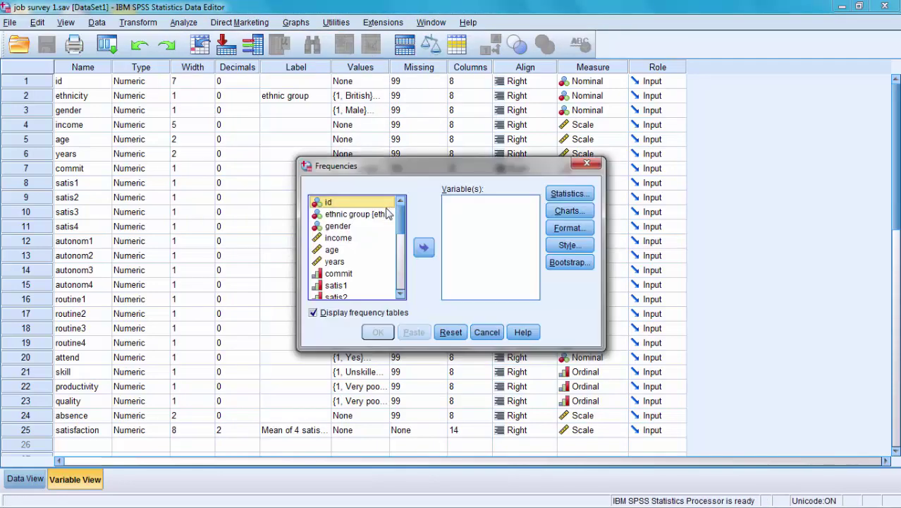
{"action": "left_click", "coordinate": [371, 215]}
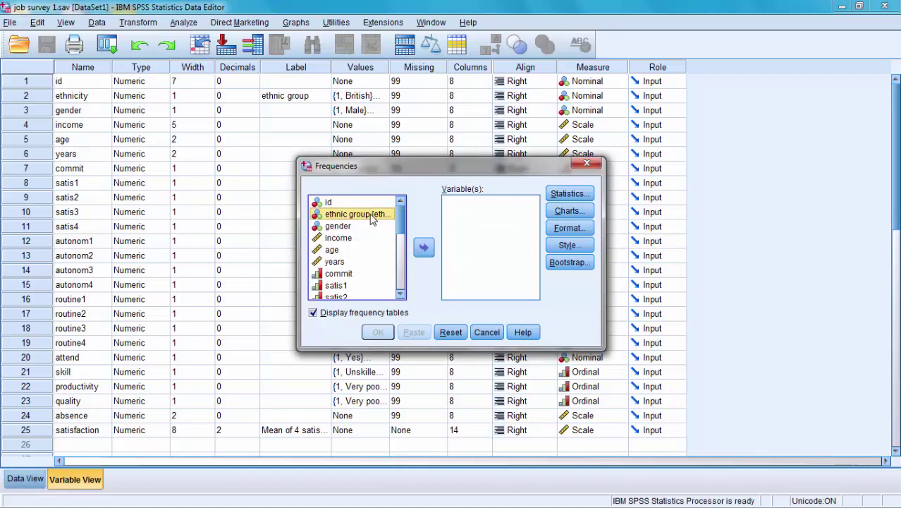
{"action": "left_click", "coordinate": [426, 251]}
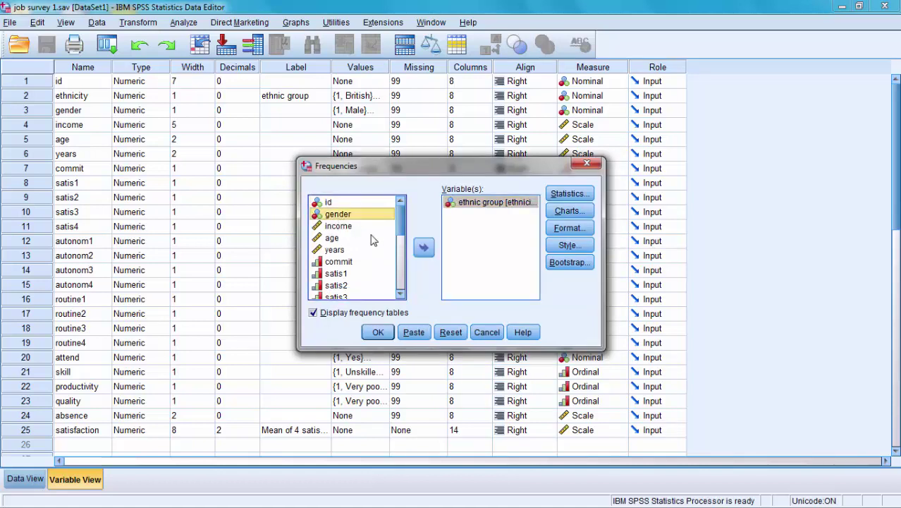
{"action": "left_click", "coordinate": [424, 247]}
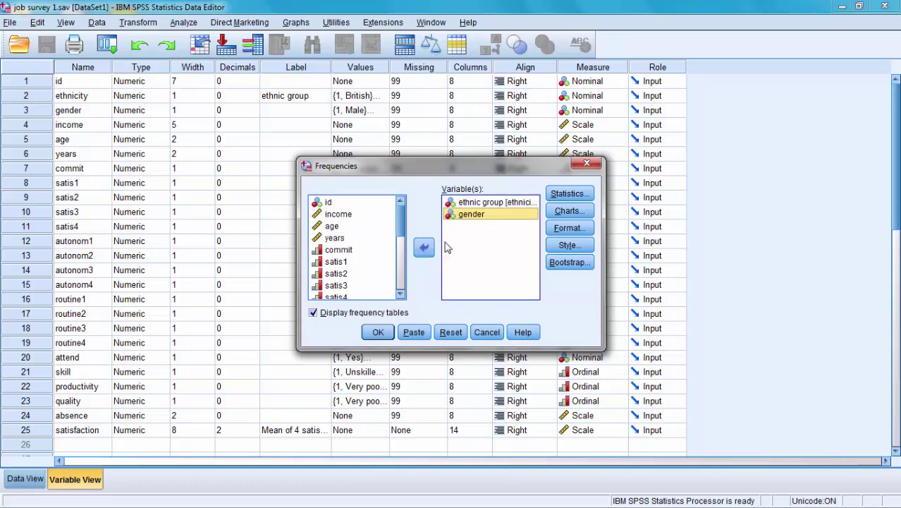
{"action": "left_click", "coordinate": [569, 211]}
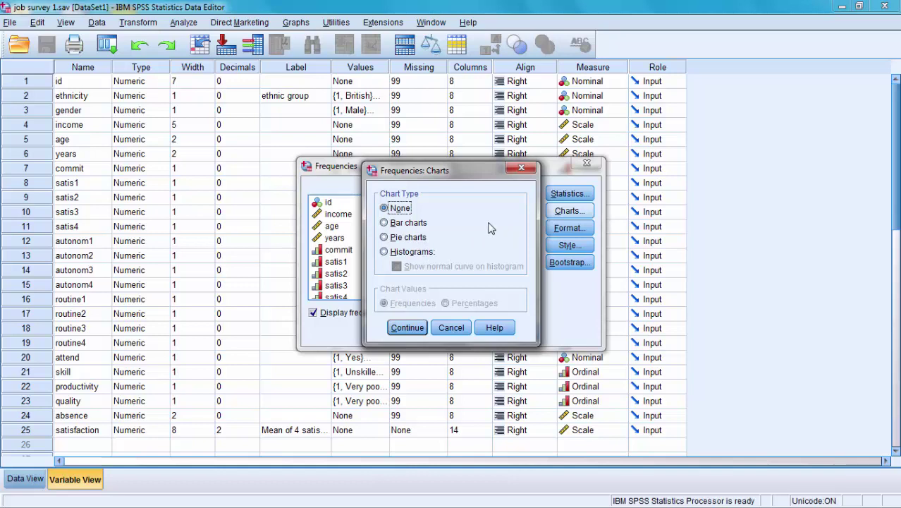
Choose frequency bar charts and run the analysis for ethnic group and gender.
{"action": "left_click", "coordinate": [385, 223]}
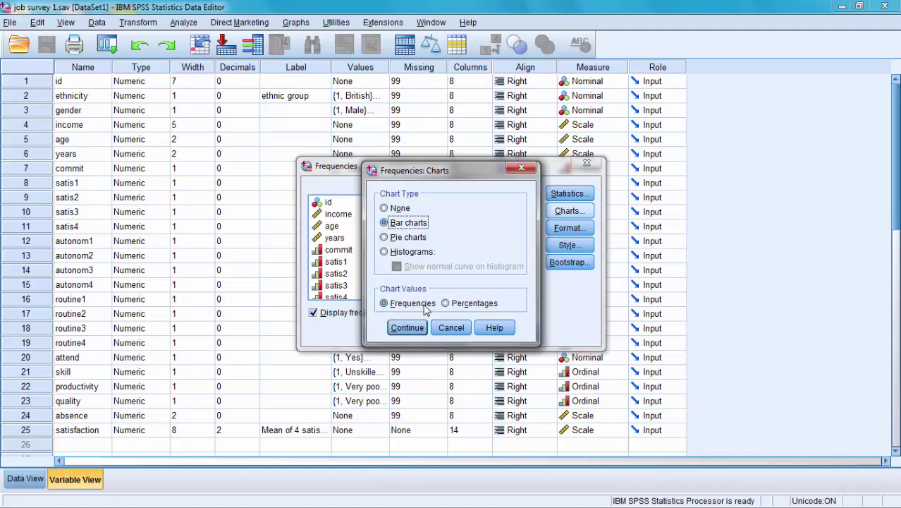
{"action": "left_click", "coordinate": [408, 328]}
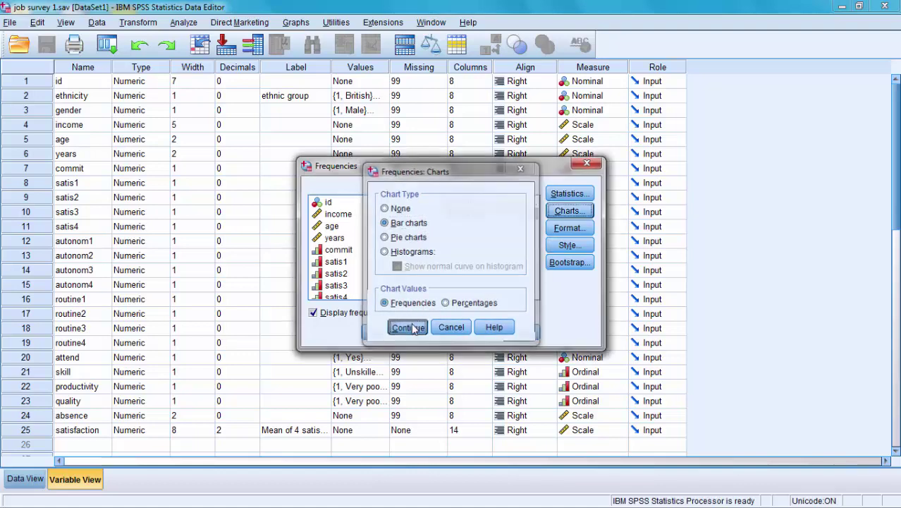
{"action": "left_click", "coordinate": [409, 329]}
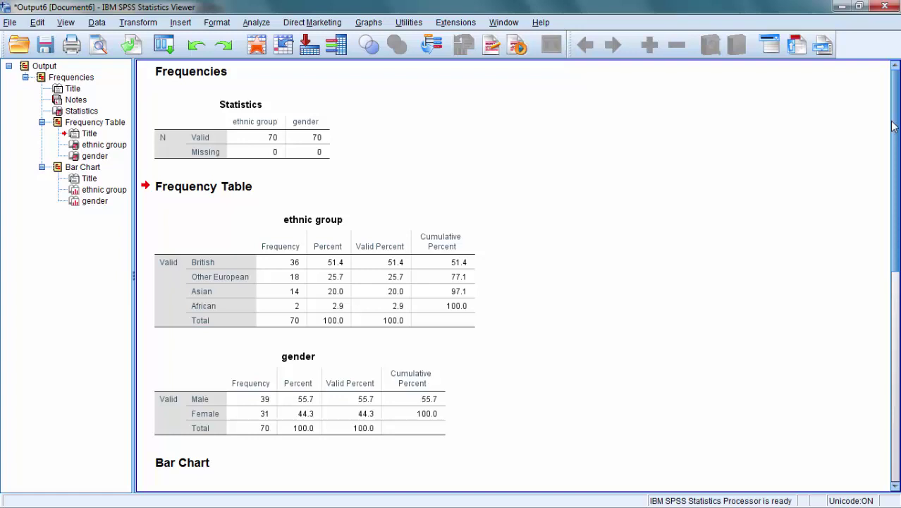
Scroll past the frequency tables and select the ethnic group bar chart.
{"action": "scroll", "coordinate": [887, 200], "scroll_direction": "down", "scroll_amount": 3}
{"action": "scroll", "coordinate": [887, 200], "scroll_direction": "down", "scroll_amount": 3}
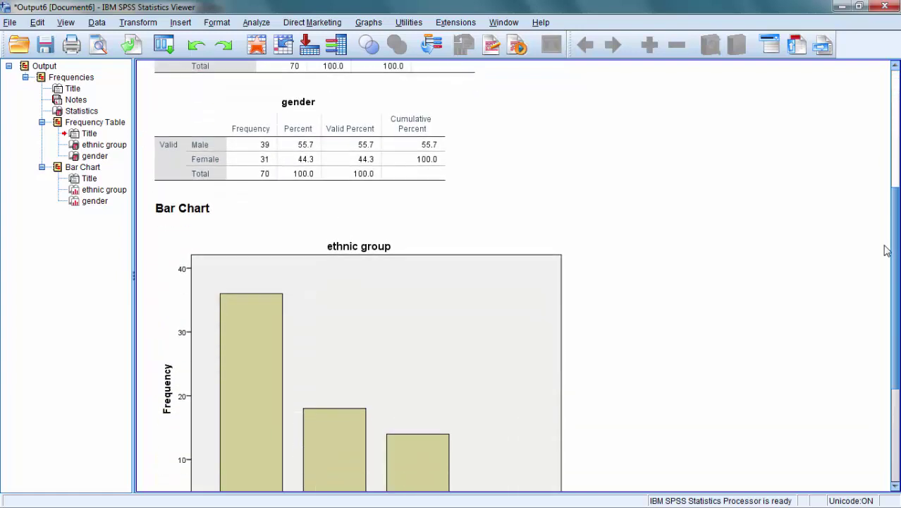
{"action": "scroll", "coordinate": [884, 286], "scroll_direction": "down", "scroll_amount": 3}
{"action": "scroll", "coordinate": [882, 294], "scroll_direction": "up", "scroll_amount": 3}
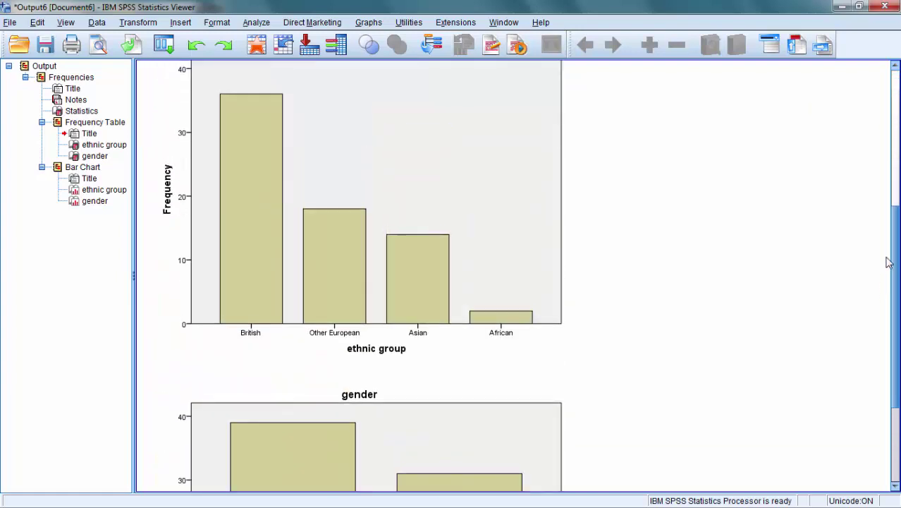
{"action": "scroll", "coordinate": [887, 236], "scroll_direction": "down", "scroll_amount": 1}
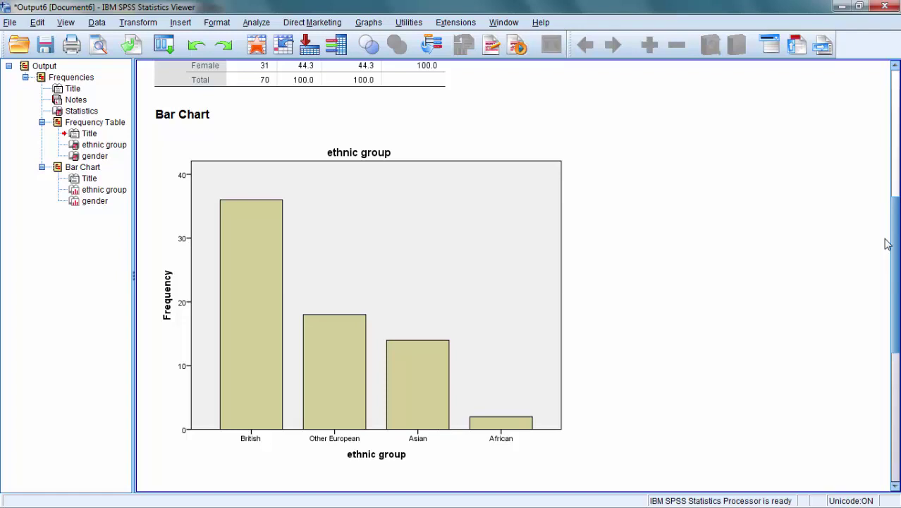
{"action": "left_click", "coordinate": [261, 299]}
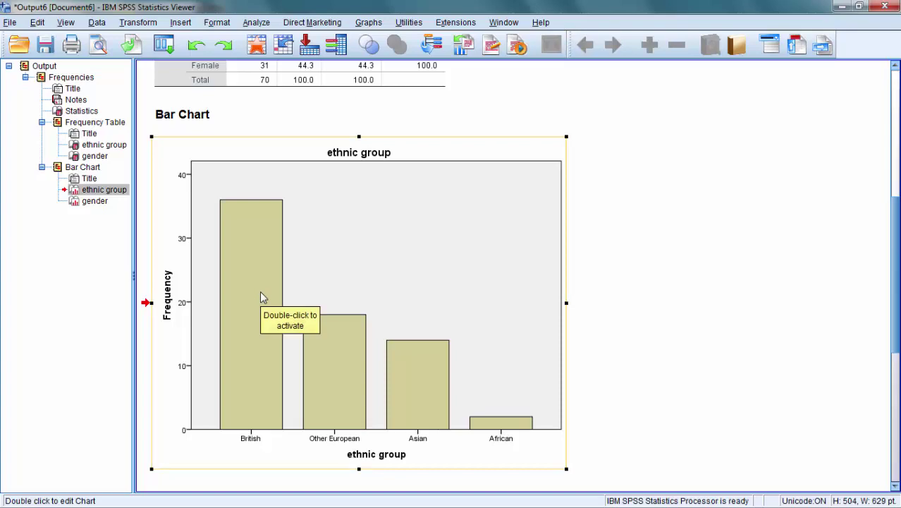
Open the ethnic group bar chart in Chart Editor with the bars' Properties window showing.
{"action": "double_click", "coordinate": [260, 296]}
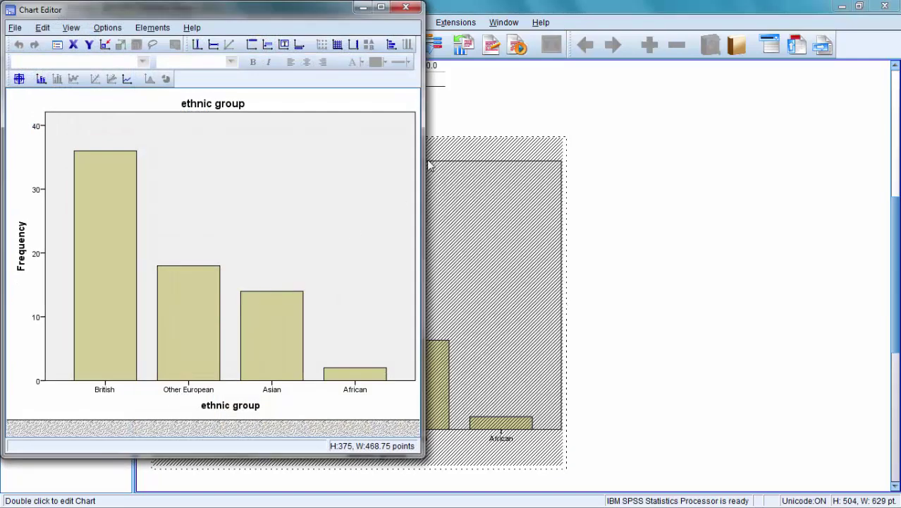
{"action": "left_click_drag", "start_coordinate": [424, 122], "coordinate": [437, 124]}
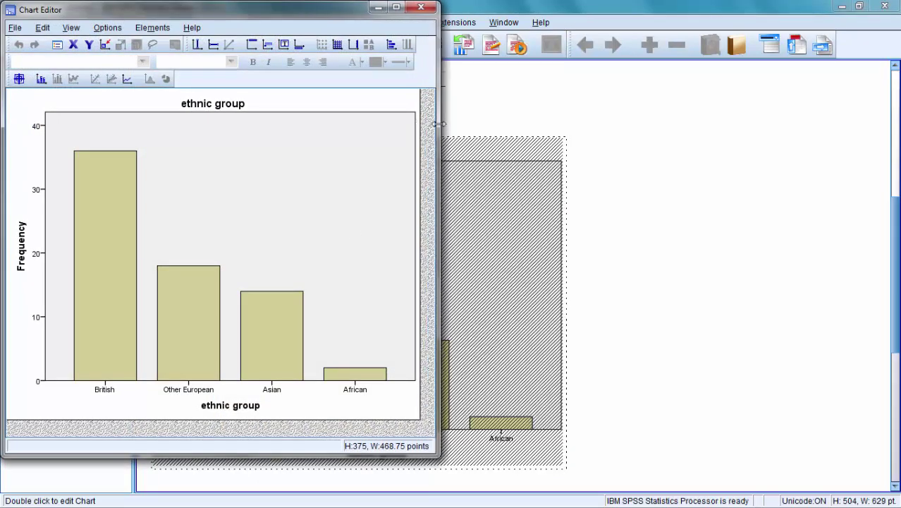
{"action": "double_click", "coordinate": [122, 251]}
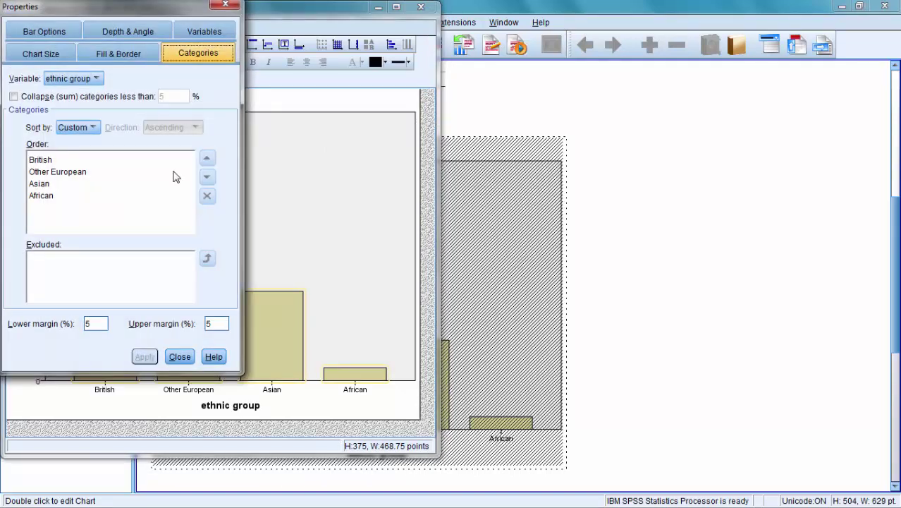
{"action": "left_click_drag", "start_coordinate": [104, 10], "coordinate": [514, 32]}
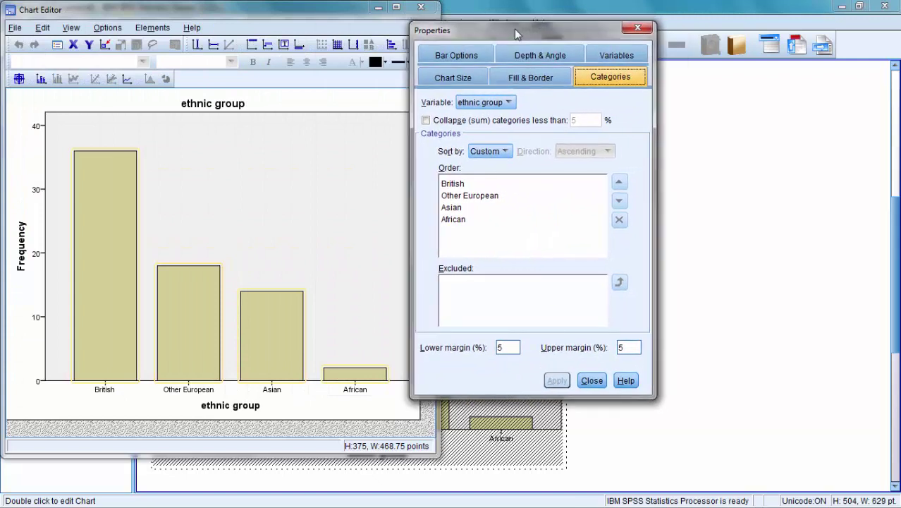
Fill all four ethnic group bars orange (248, 152, 29).
{"action": "left_click", "coordinate": [479, 77]}
{"action": "left_click", "coordinate": [477, 57]}
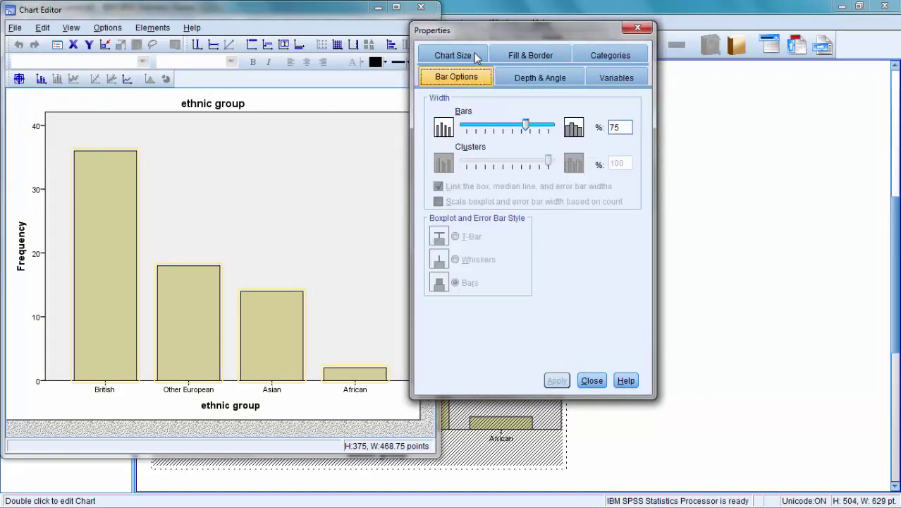
{"action": "left_click", "coordinate": [532, 60]}
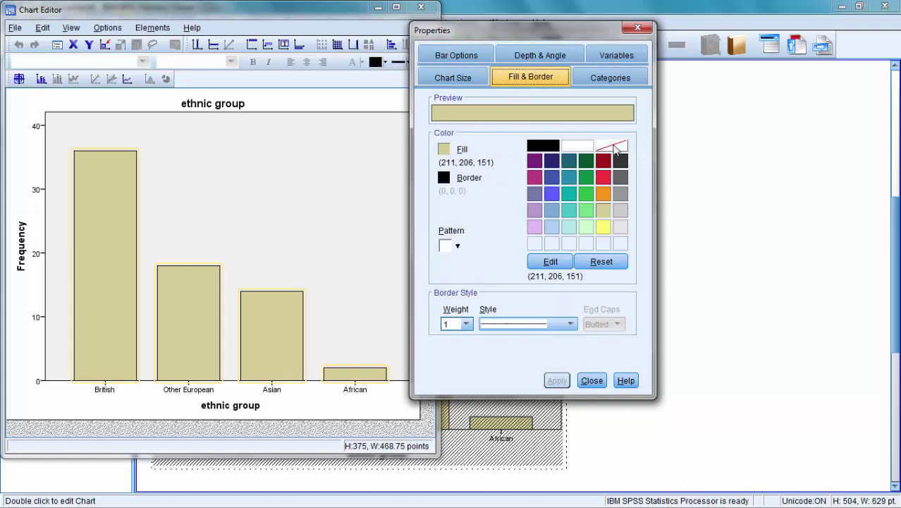
{"action": "left_click", "coordinate": [603, 195]}
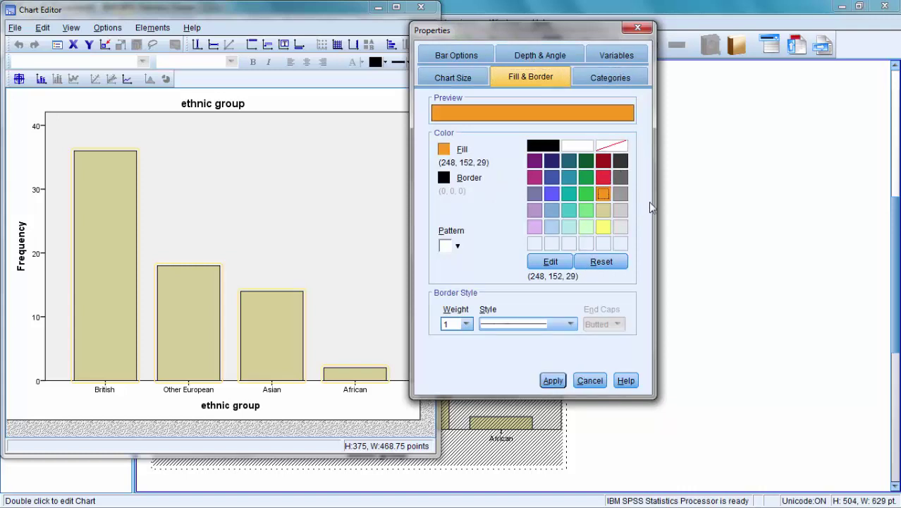
{"action": "left_click", "coordinate": [554, 381]}
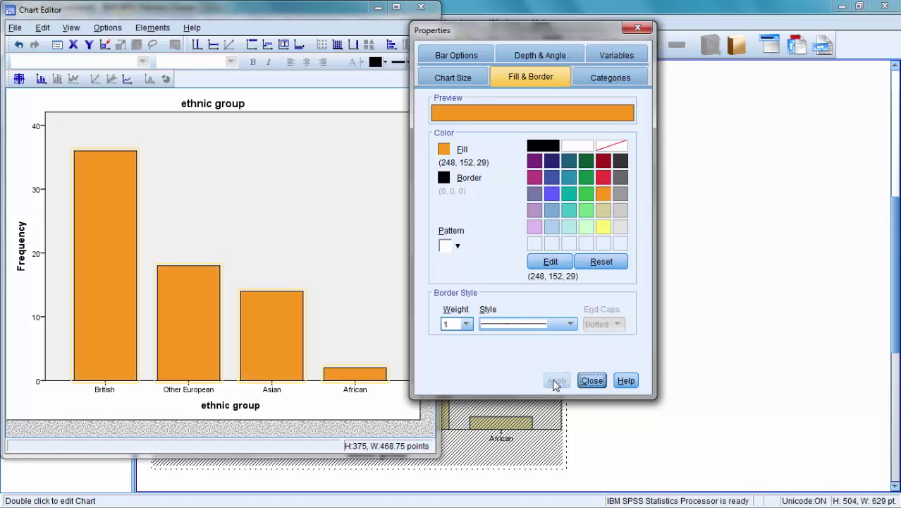
{"action": "left_click", "coordinate": [253, 232]}
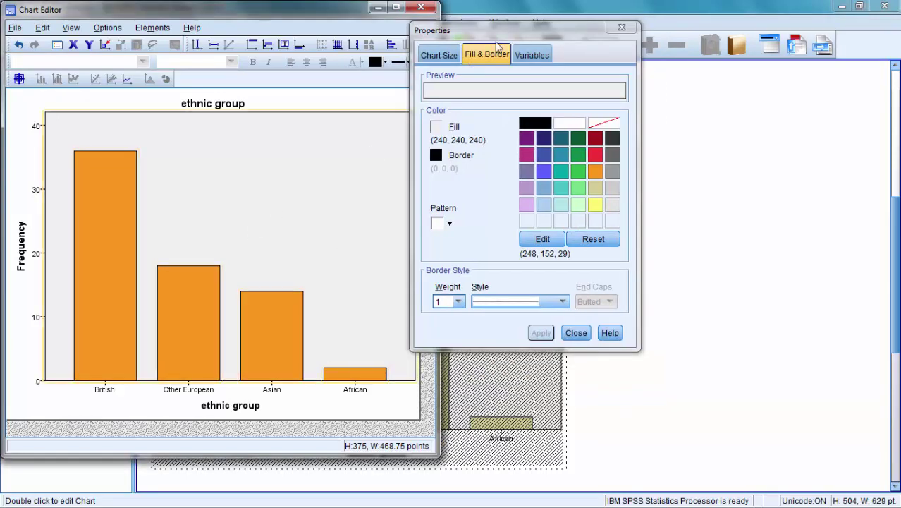
Recolour only the Other European bar dark red.
{"action": "left_click", "coordinate": [622, 28]}
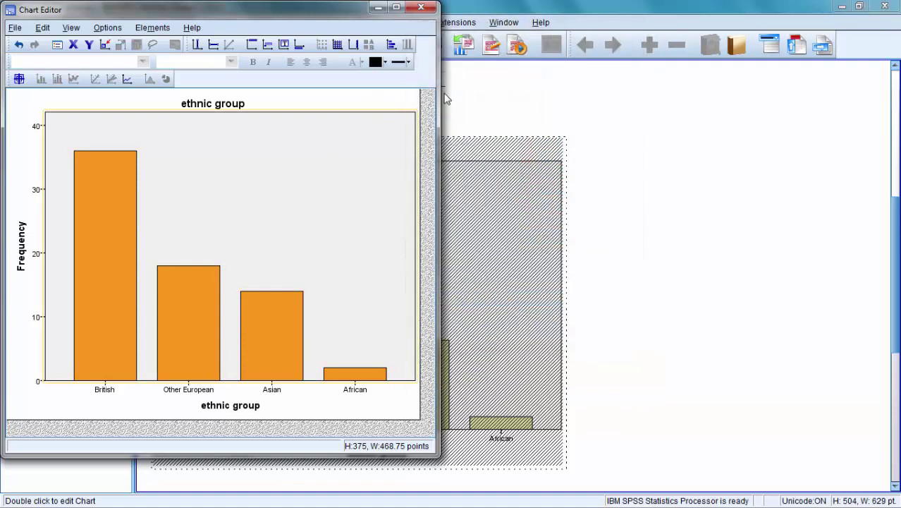
{"action": "left_click", "coordinate": [184, 287]}
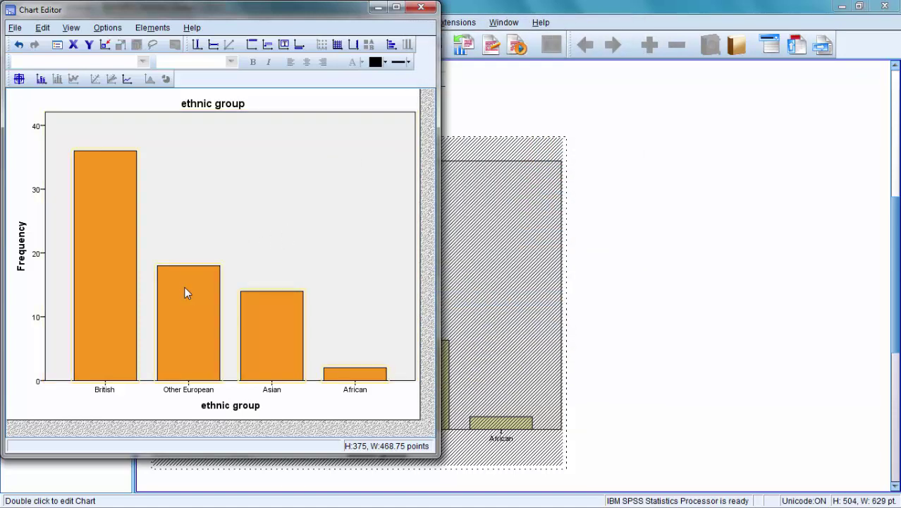
{"action": "left_click", "coordinate": [184, 288]}
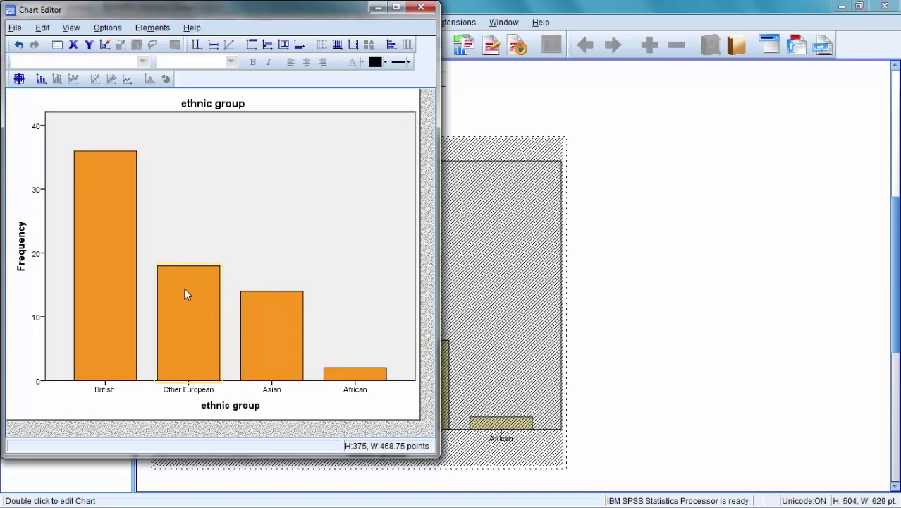
{"action": "double_click", "coordinate": [187, 294]}
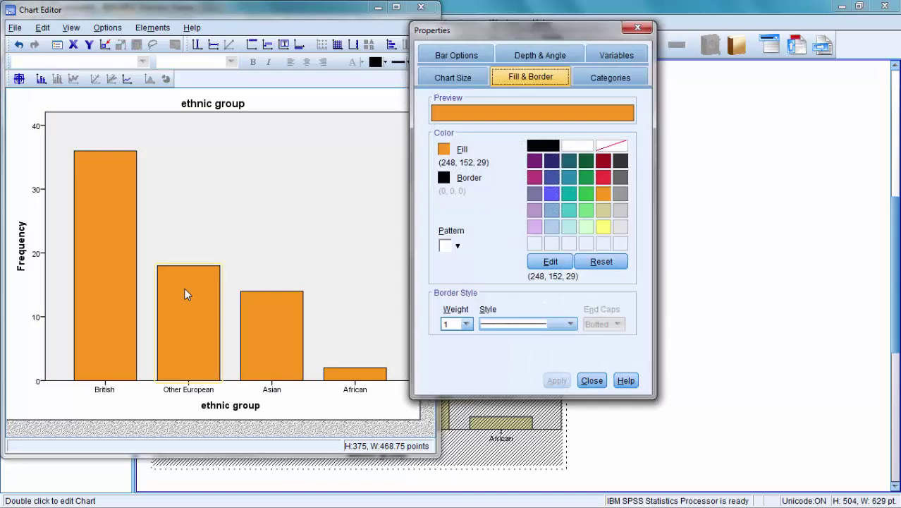
{"action": "left_click", "coordinate": [606, 162]}
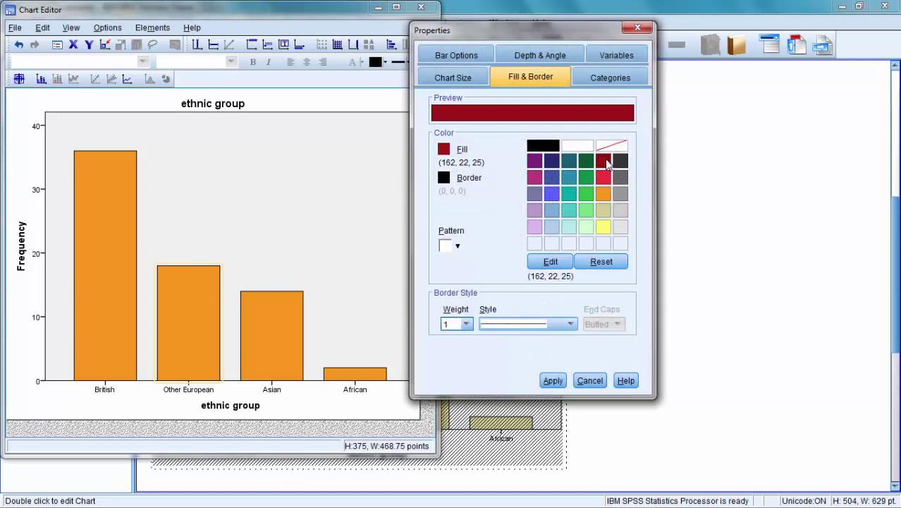
{"action": "left_click", "coordinate": [557, 380]}
{"action": "left_click", "coordinate": [325, 256]}
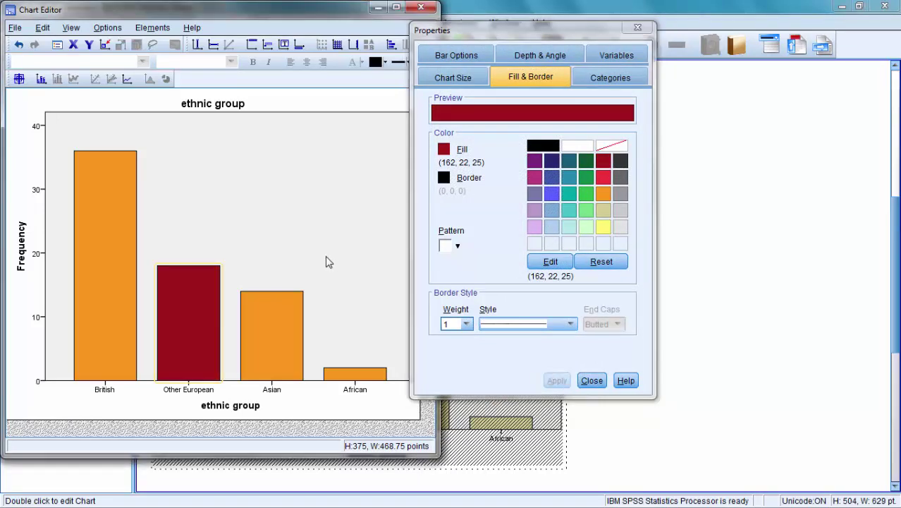
{"action": "left_click", "coordinate": [621, 27]}
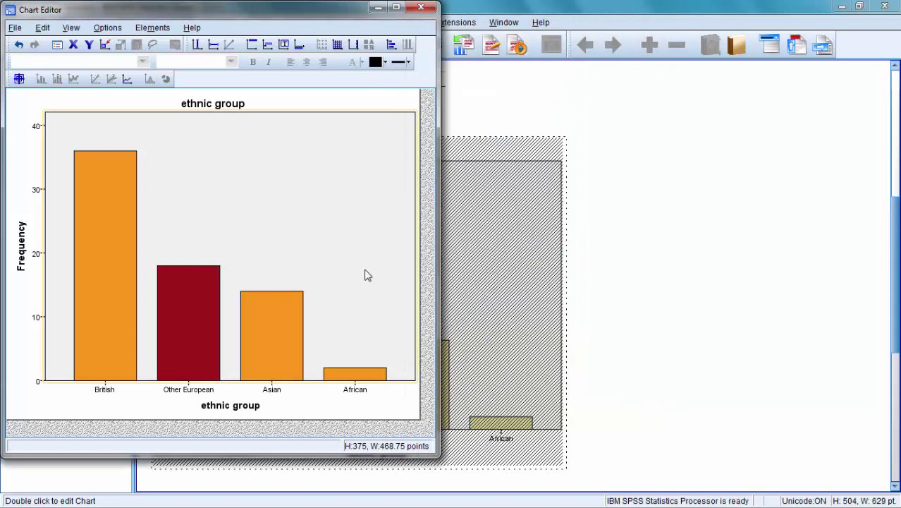
Recolour the Asian bar blue, leaving British and African orange.
{"action": "double_click", "coordinate": [279, 331]}
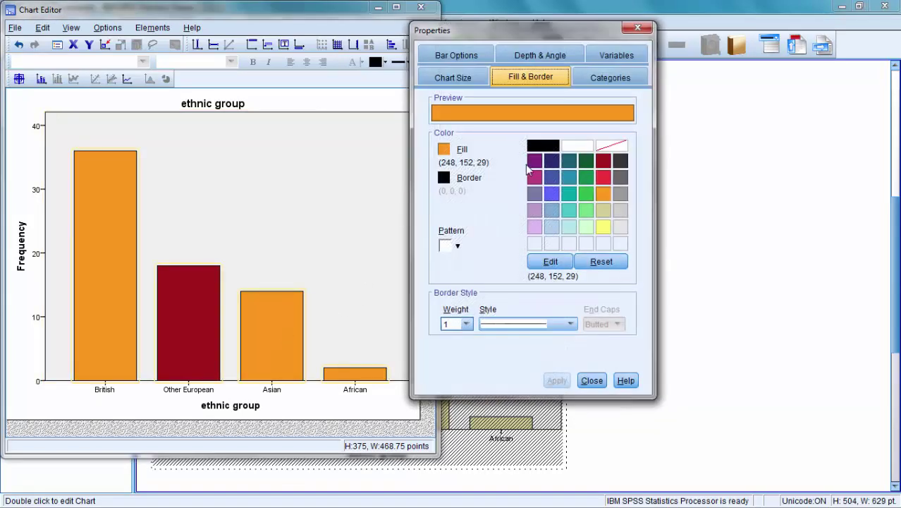
{"action": "left_click", "coordinate": [552, 194]}
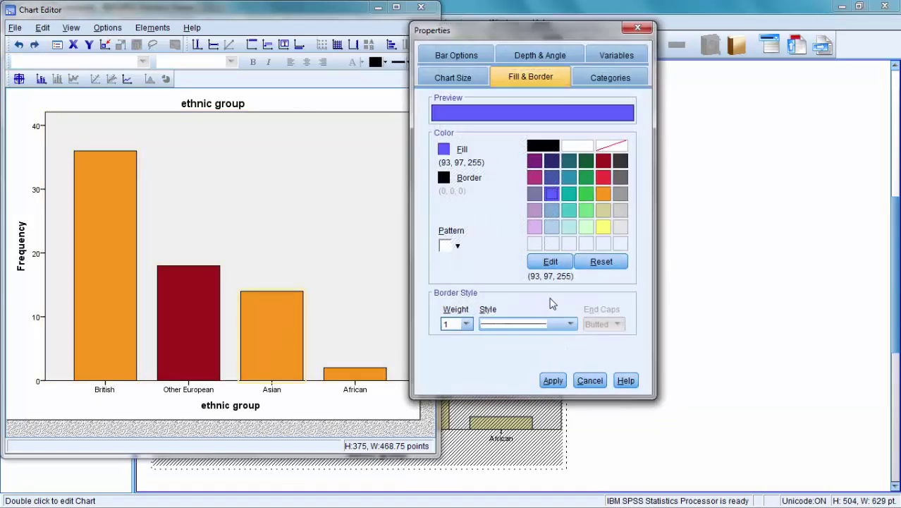
{"action": "left_click", "coordinate": [553, 380]}
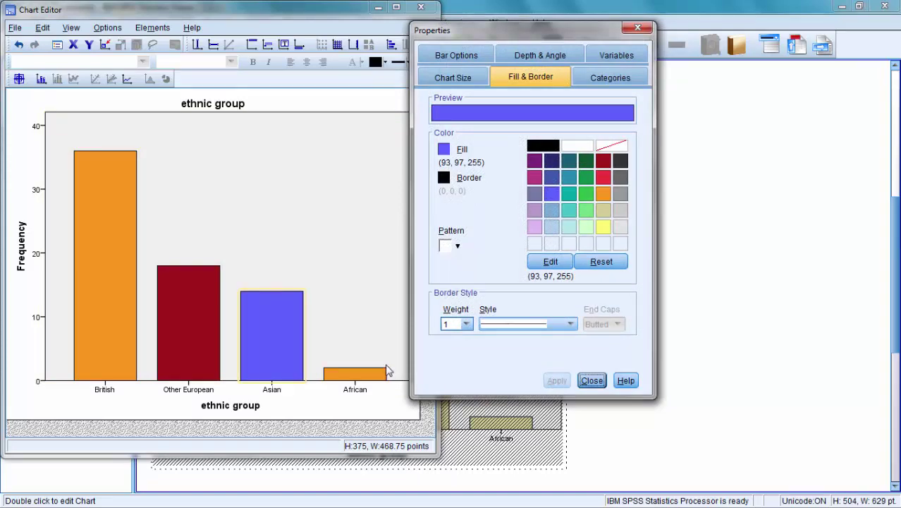
{"action": "left_click", "coordinate": [638, 27]}
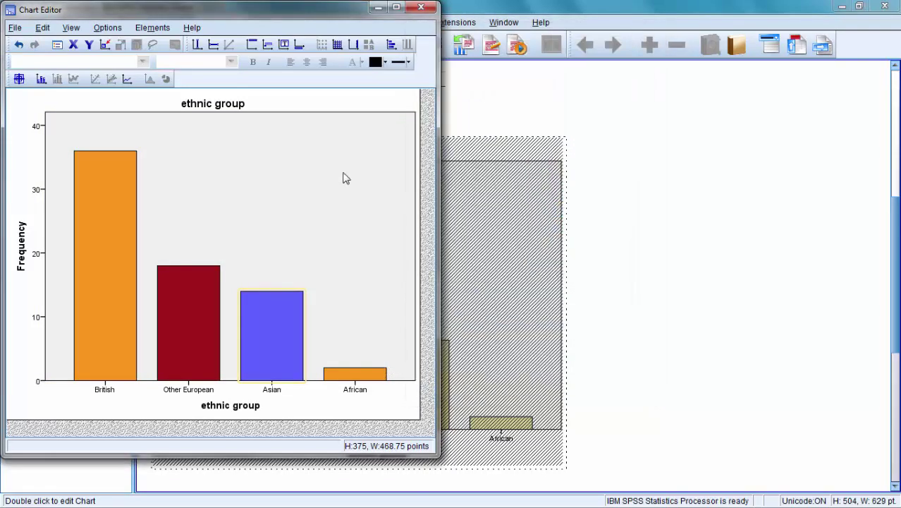
Leave Chart Editor and reopen the Frequencies dialog from the Analyze menu.
{"action": "left_click", "coordinate": [427, 10]}
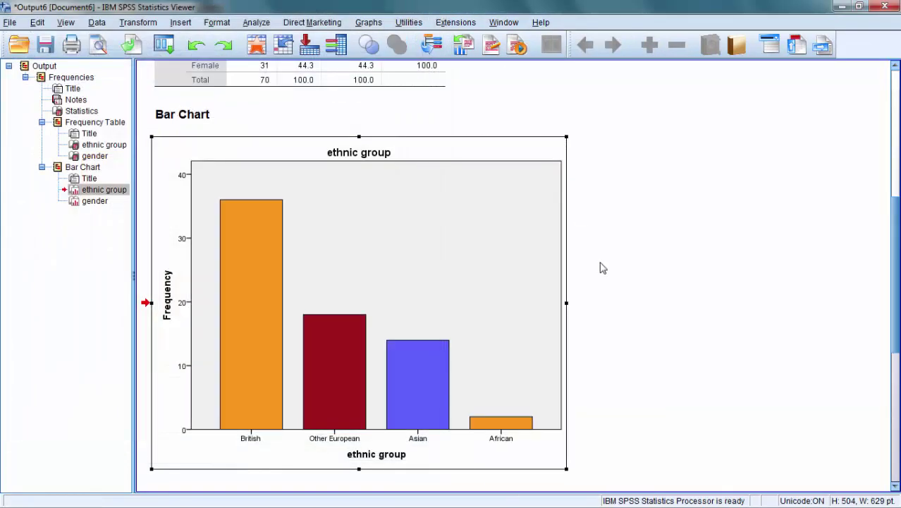
{"action": "mouse_move", "coordinate": [897, 215]}
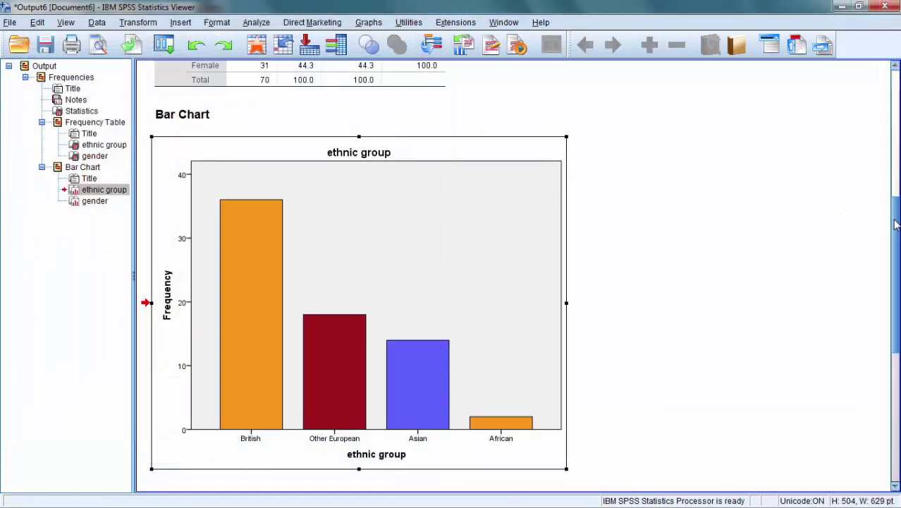
{"action": "scroll", "coordinate": [494, 141], "scroll_direction": "down", "scroll_amount": 5}
{"action": "left_click", "coordinate": [247, 23]}
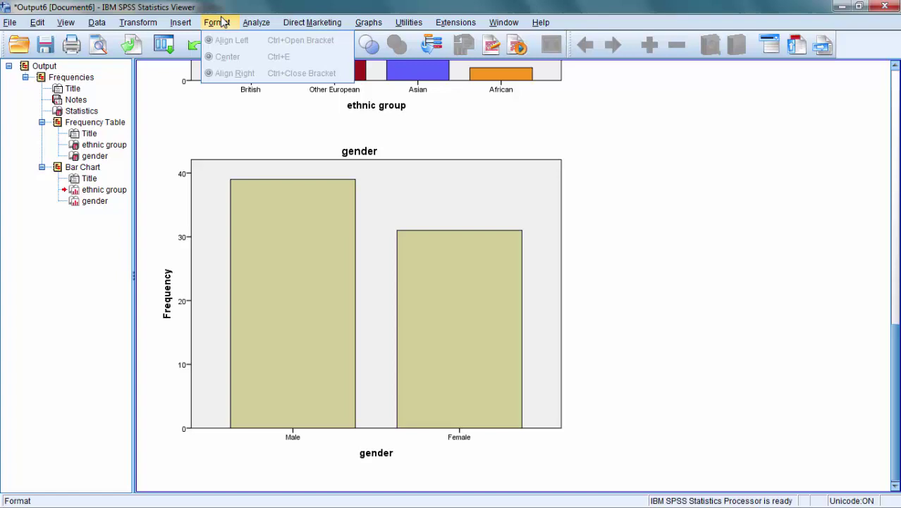
{"action": "left_click", "coordinate": [714, 192]}
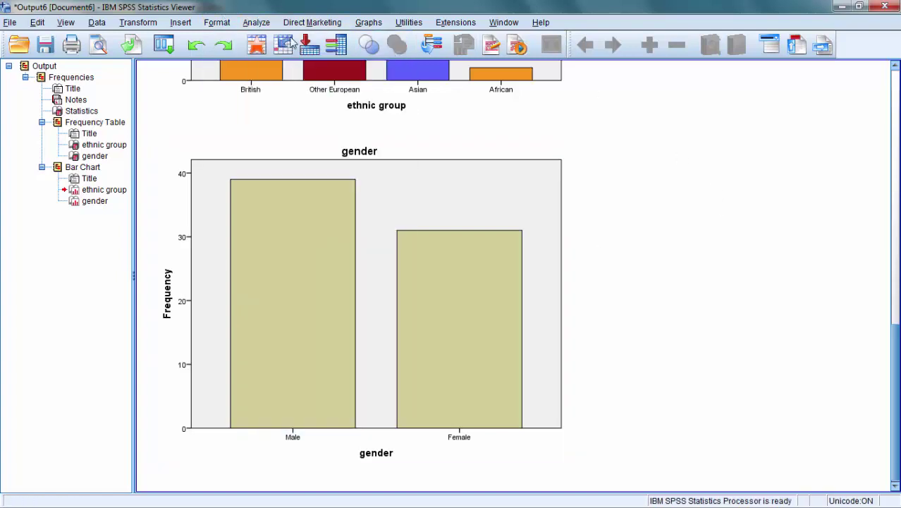
{"action": "left_click", "coordinate": [256, 22]}
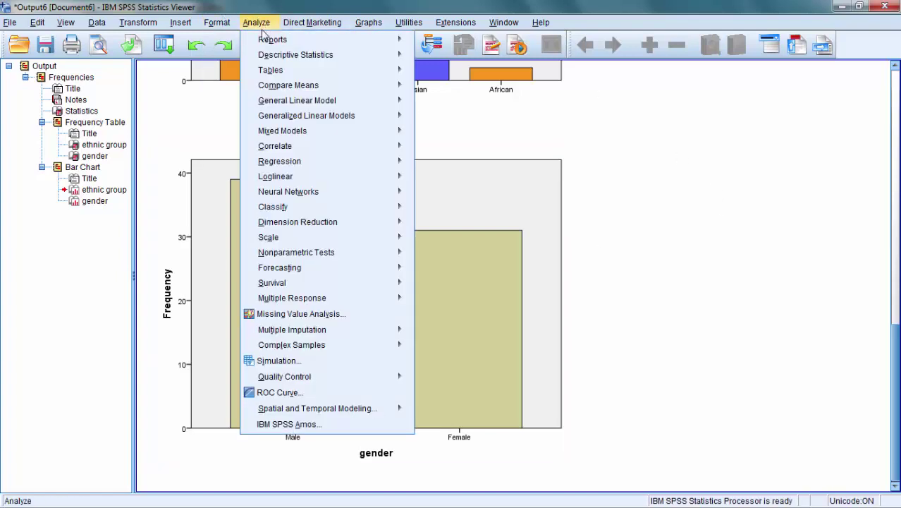
{"action": "mouse_move", "coordinate": [266, 55]}
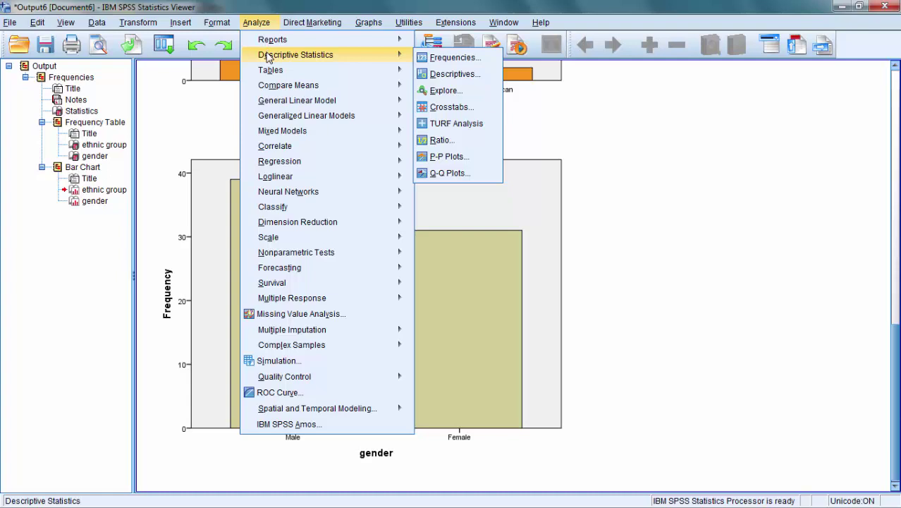
{"action": "left_click", "coordinate": [434, 57]}
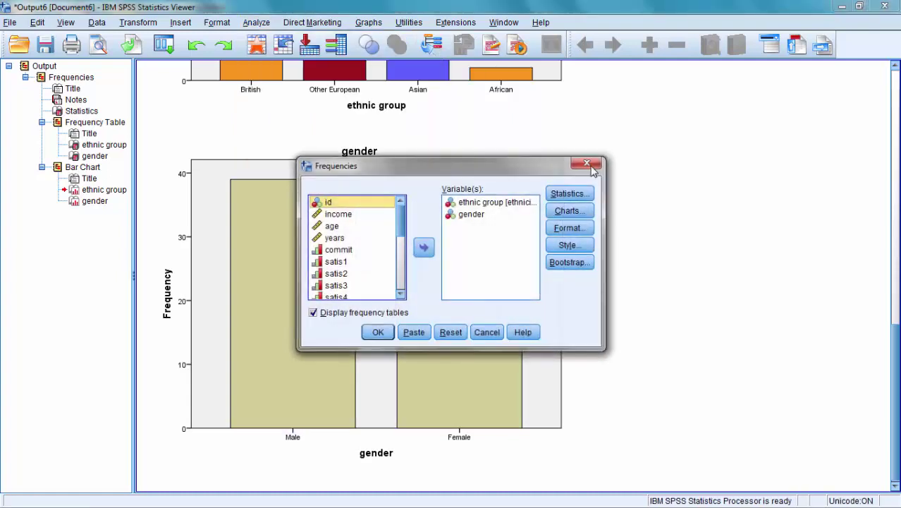
Switch the chart type to pie charts and rerun the frequencies.
{"action": "left_click", "coordinate": [571, 210]}
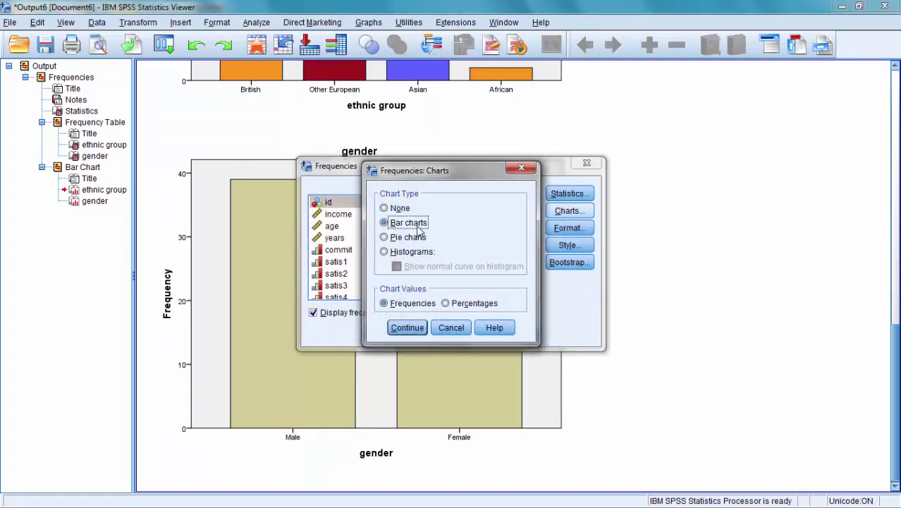
{"action": "left_click", "coordinate": [385, 238]}
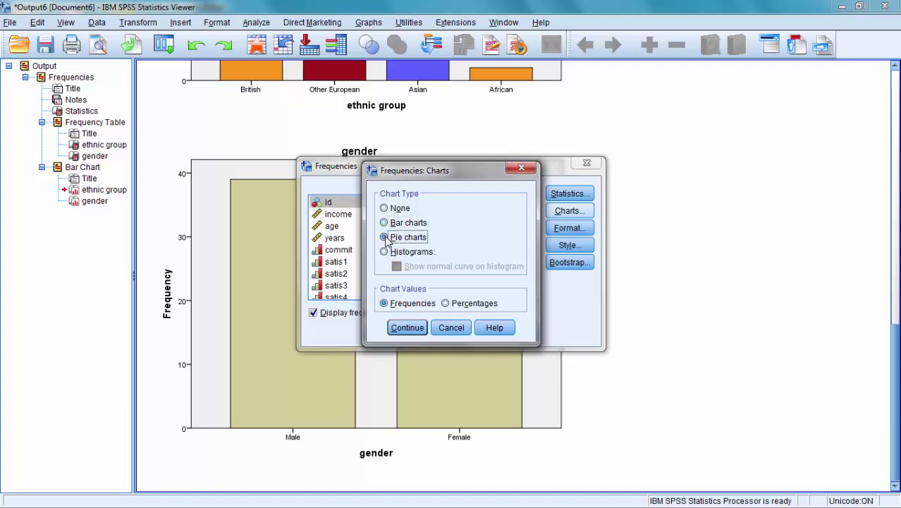
{"action": "left_click", "coordinate": [408, 328]}
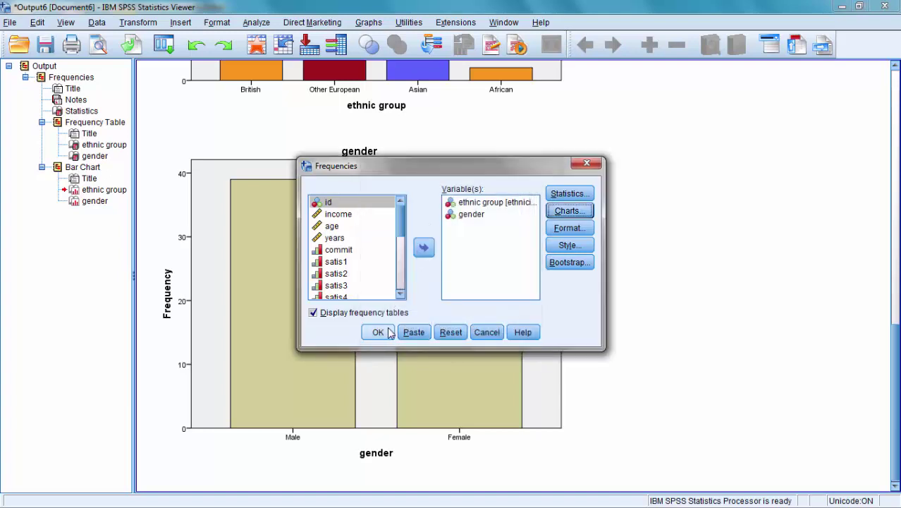
{"action": "left_click", "coordinate": [388, 332]}
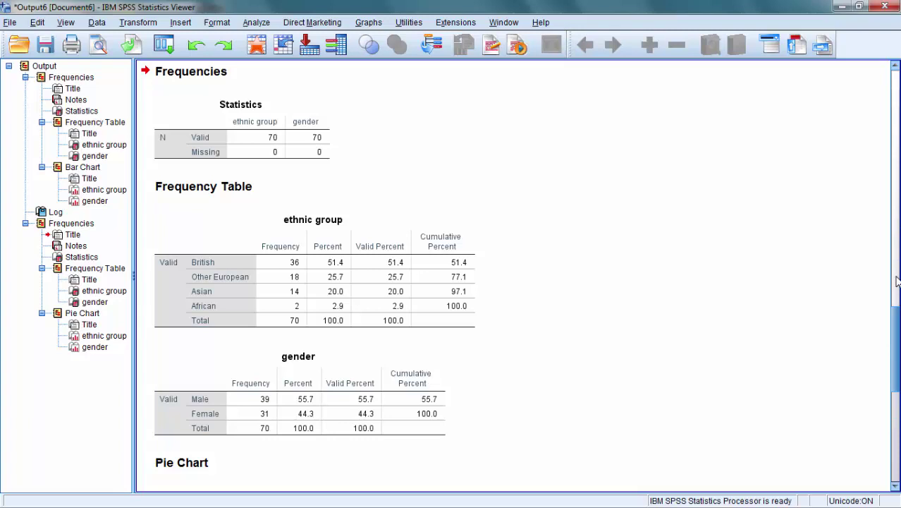
Scroll the output down past the ethnic group pie to the gender pie chart.
{"action": "left_click_drag", "start_coordinate": [896, 325], "coordinate": [895, 401]}
{"action": "mouse_move", "coordinate": [900, 401]}
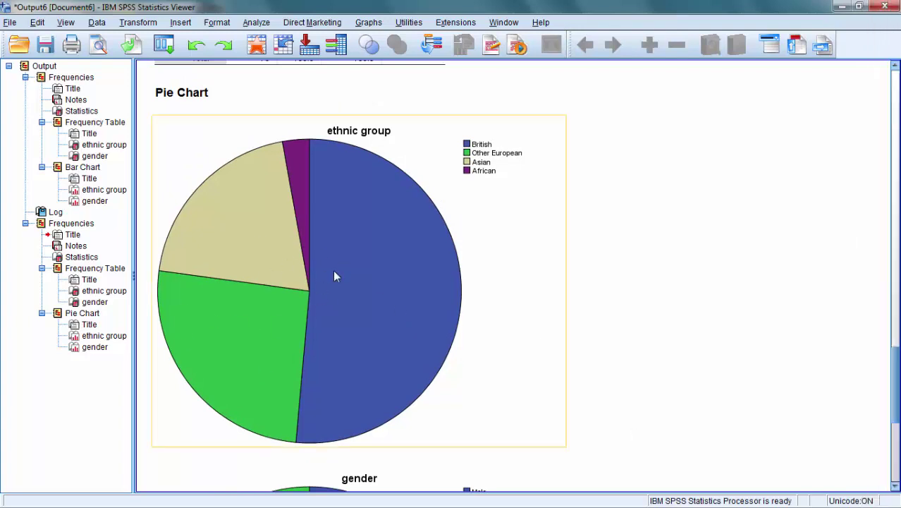
{"action": "mouse_move", "coordinate": [897, 363]}
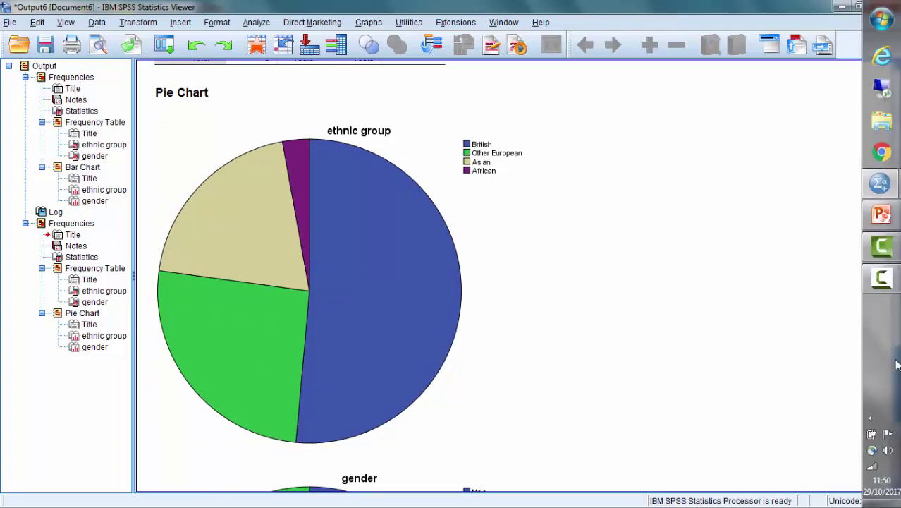
{"action": "left_click_drag", "start_coordinate": [894, 378], "coordinate": [894, 436]}
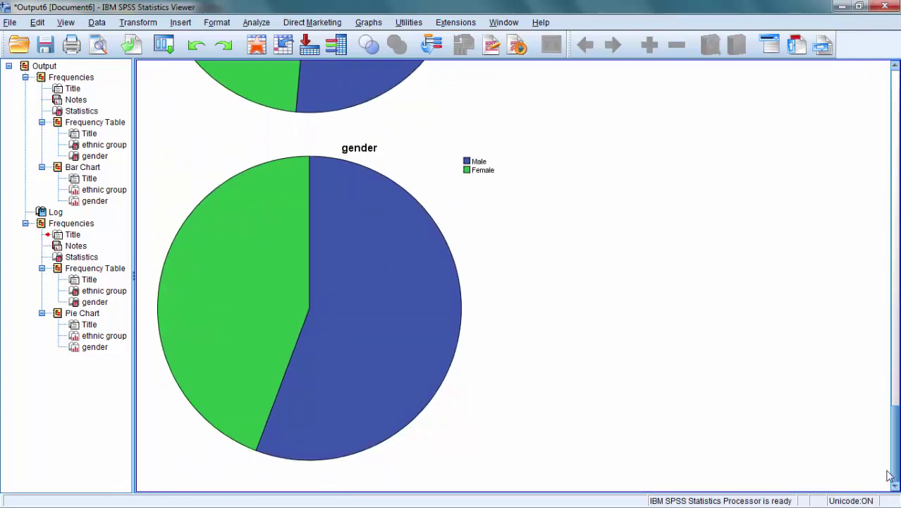
Fill the gender pie's Female slice pink (221, 186, 241), keeping Male blue.
{"action": "double_click", "coordinate": [333, 327]}
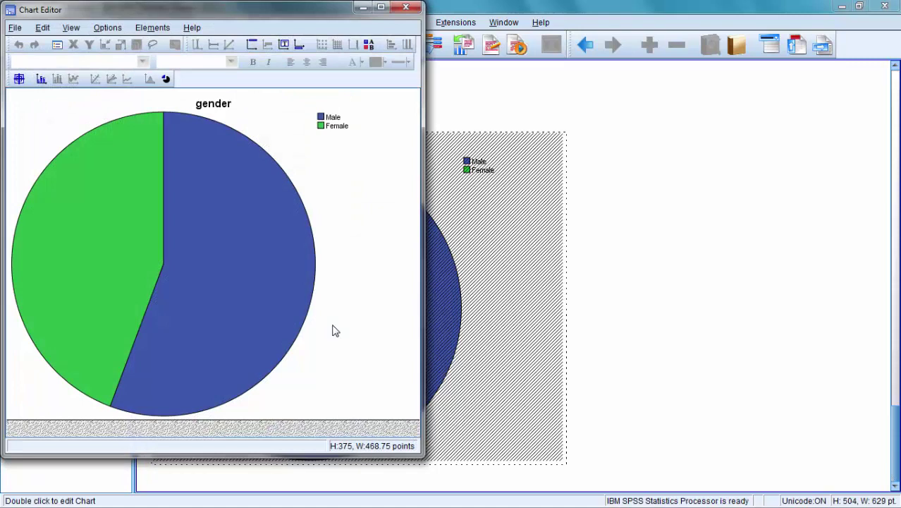
{"action": "left_click", "coordinate": [94, 245]}
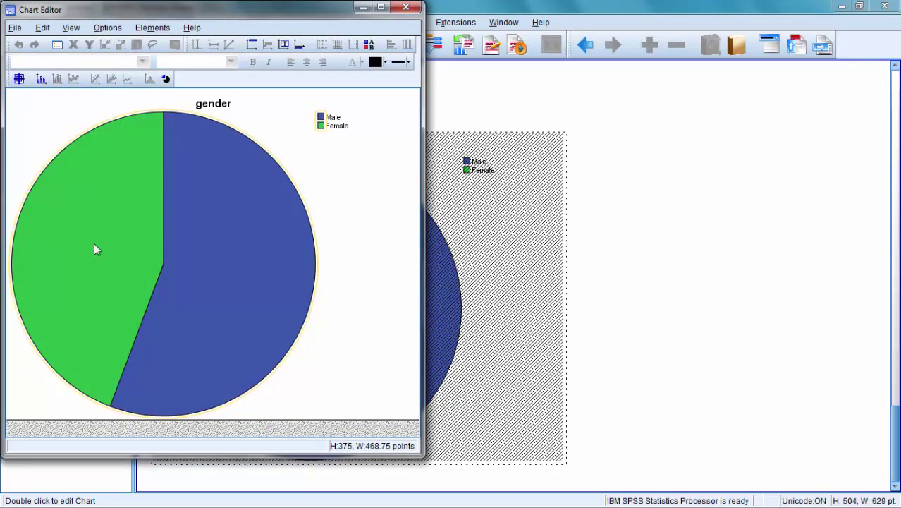
{"action": "left_click", "coordinate": [110, 245]}
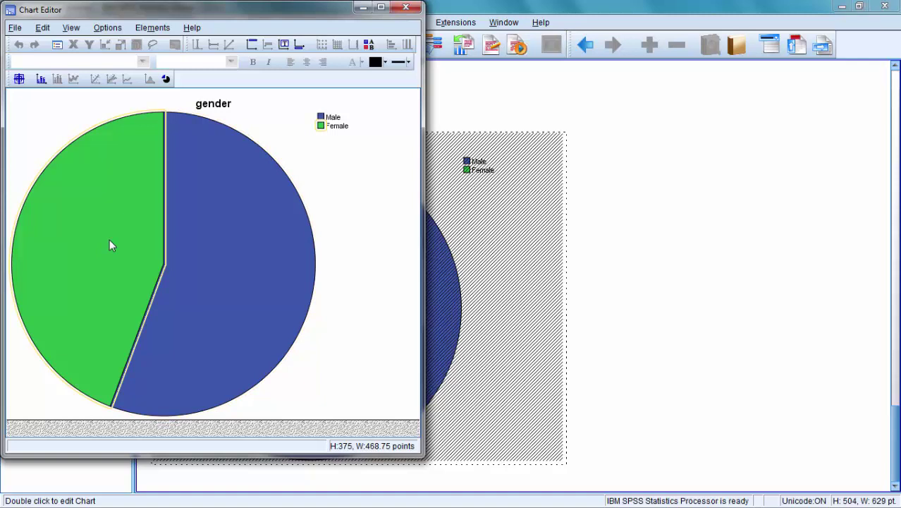
{"action": "double_click", "coordinate": [109, 241]}
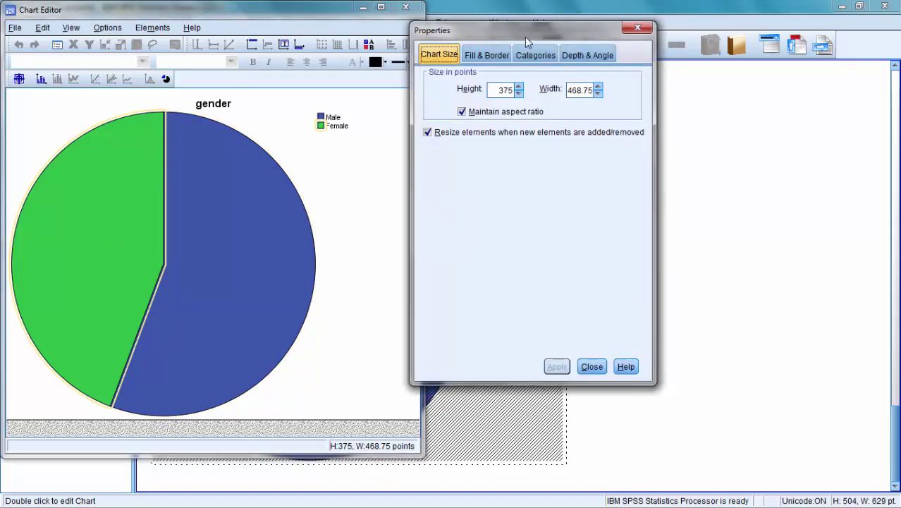
{"action": "left_click", "coordinate": [488, 56]}
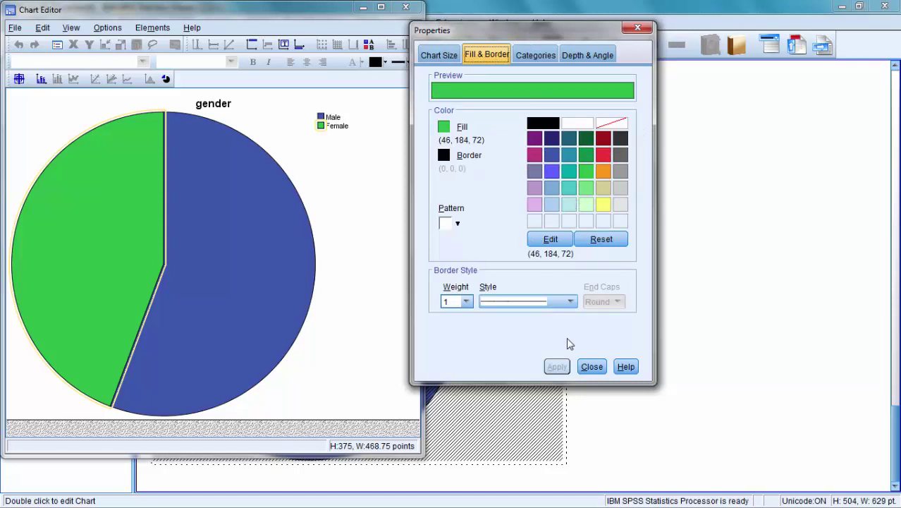
{"action": "left_click", "coordinate": [539, 208]}
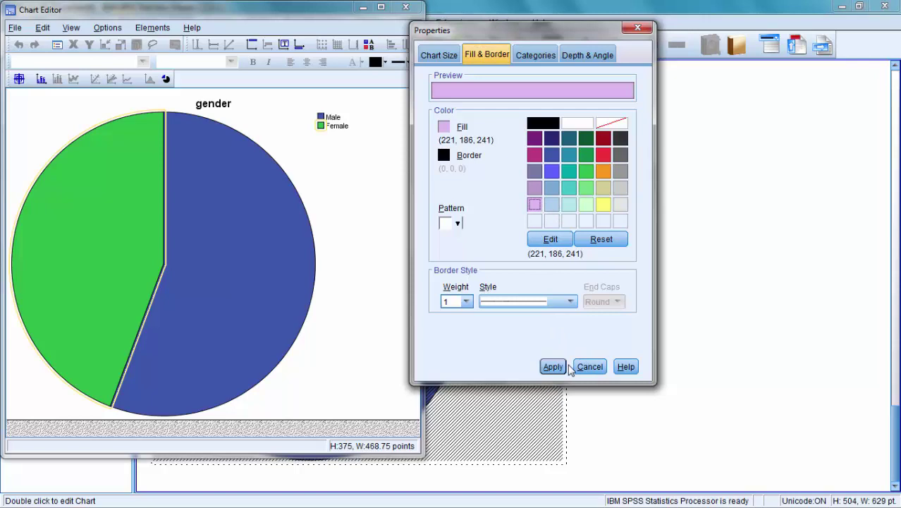
{"action": "left_click", "coordinate": [557, 367]}
{"action": "left_click", "coordinate": [332, 282]}
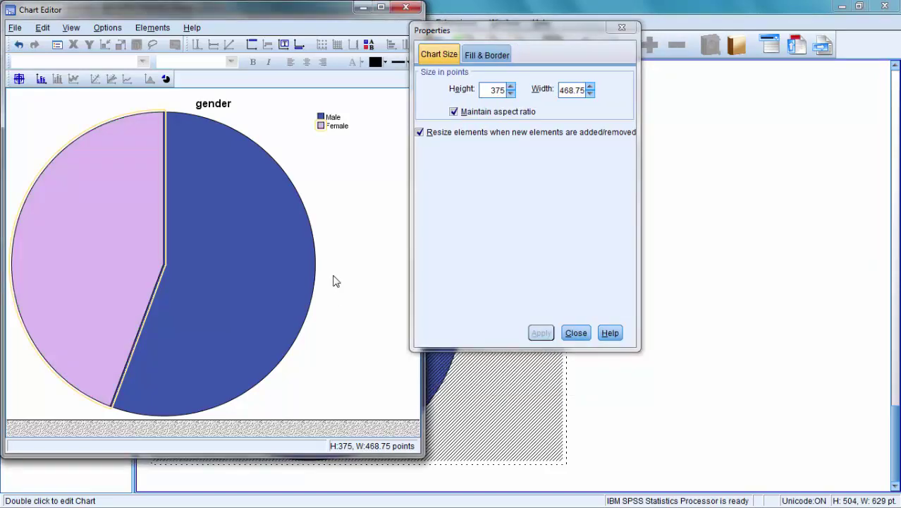
{"action": "left_click", "coordinate": [576, 332]}
Return to the output and copy the gender pie chart via its context menu.
{"action": "left_click", "coordinate": [405, 8]}
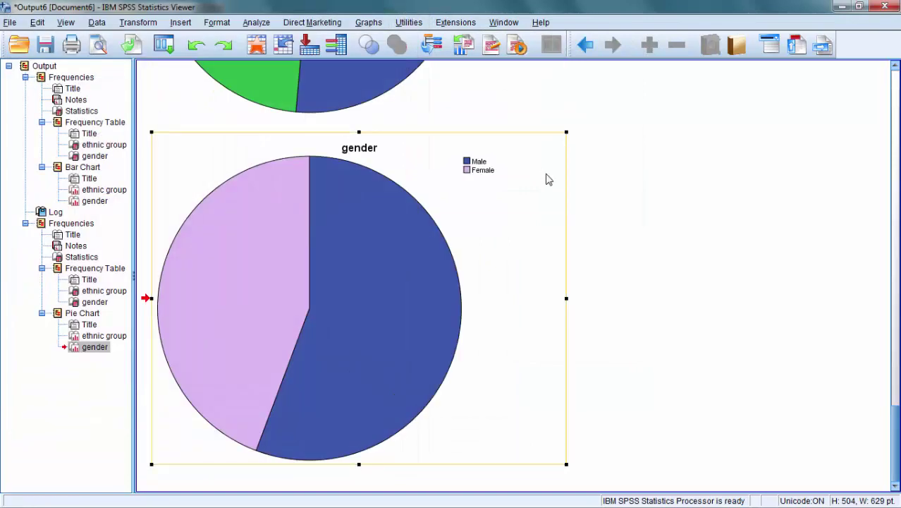
{"action": "left_click", "coordinate": [418, 341]}
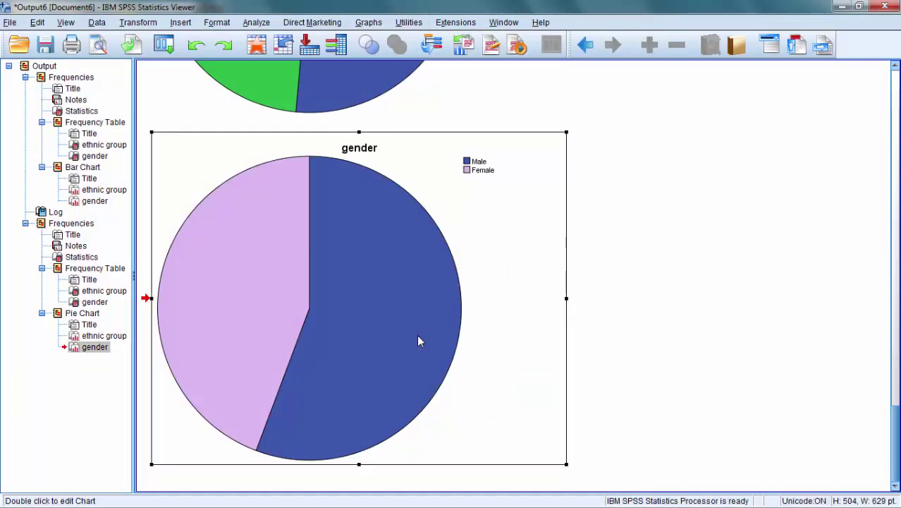
{"action": "right_click", "coordinate": [498, 305]}
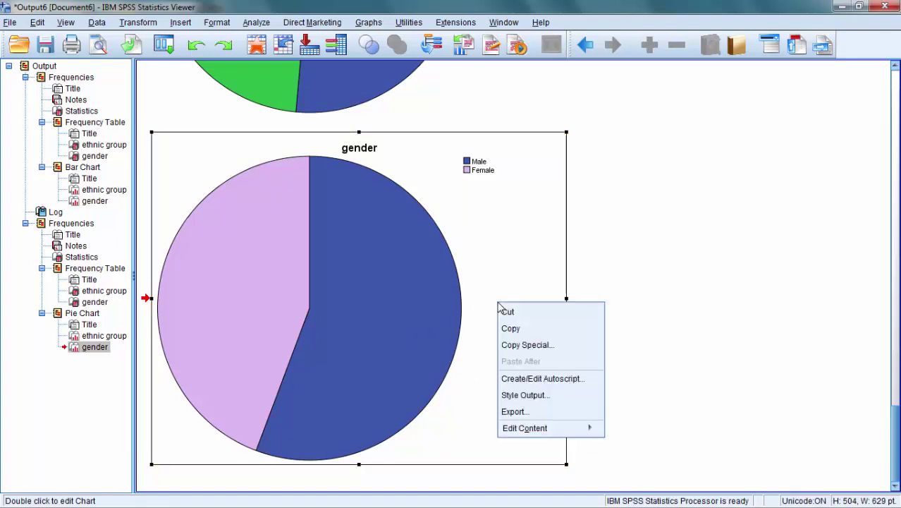
{"action": "left_click", "coordinate": [558, 328]}
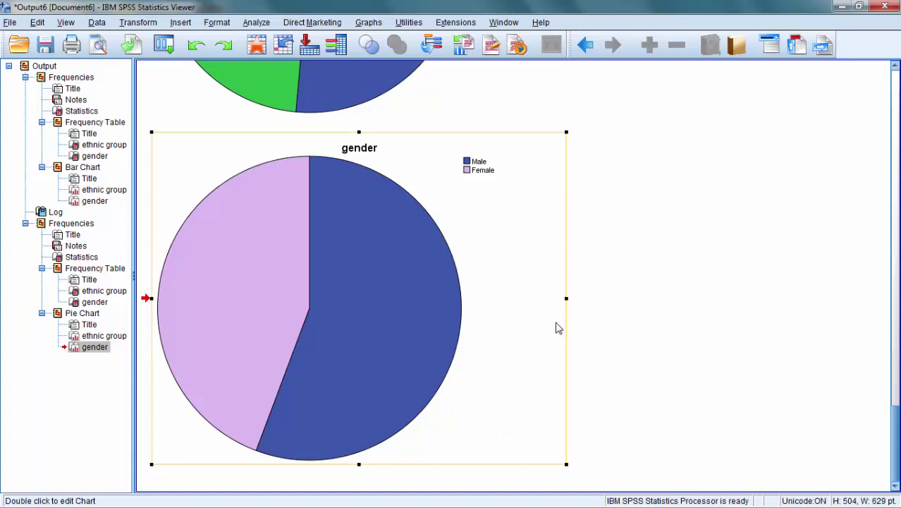